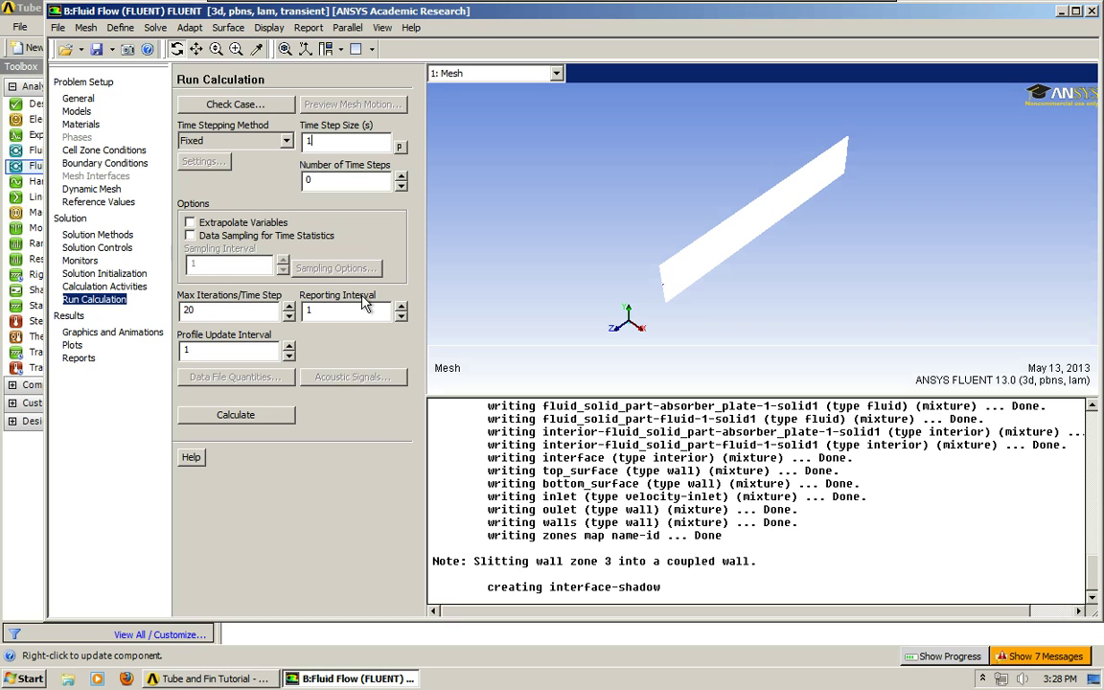
Keep the 1 s time step size and set Number of Time Steps to 1000.
{"action": "key", "text": "Tab"}
{"action": "type", "text": "1000"}
{"action": "key", "text": "shift+Tab"}
{"action": "left_click", "coordinate": [330, 143]}
{"action": "double_click", "coordinate": [335, 180]}
{"action": "left_click", "coordinate": [342, 178]}
{"action": "key", "text": "shift+Home"}
{"action": "left_click", "coordinate": [287, 171]}
{"action": "left_click_drag", "start_coordinate": [348, 180], "coordinate": [259, 175]}
Change Max Iterations/Time Step from 20 to 50.
{"action": "left_click_drag", "start_coordinate": [179, 311], "coordinate": [218, 317]}
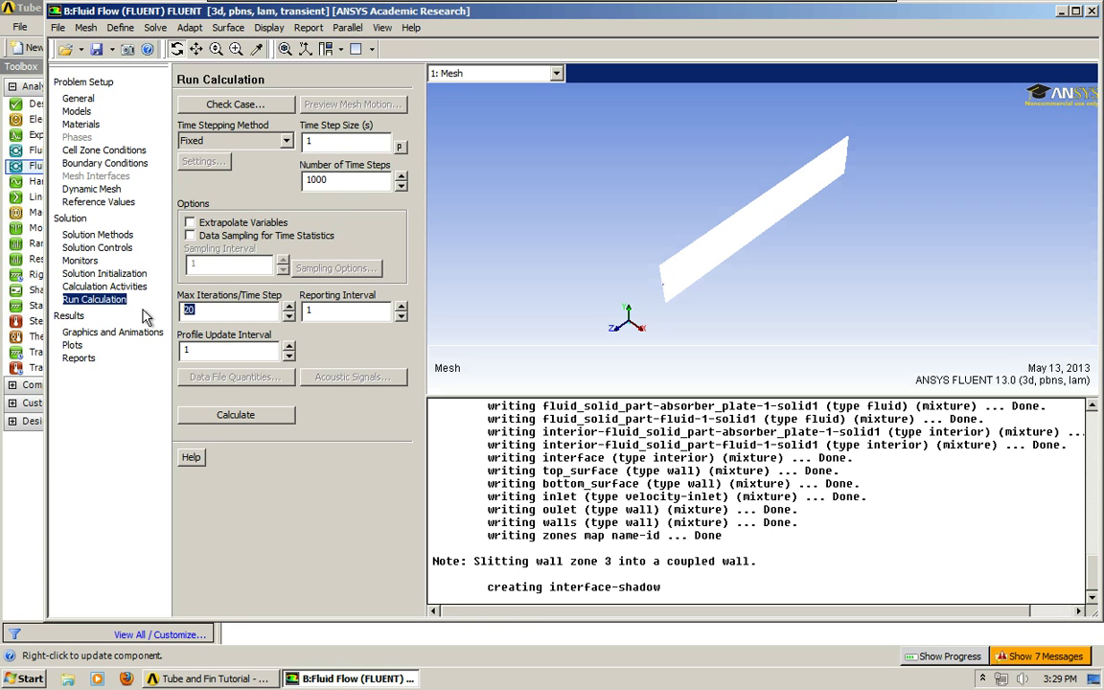
{"action": "type", "text": "50"}
{"action": "left_click", "coordinate": [212, 309]}
Check the CFD-Post export in Calculation Activities, initialize the solution, and return to Run Calculation.
{"action": "left_click", "coordinate": [83, 273]}
{"action": "left_click", "coordinate": [91, 287]}
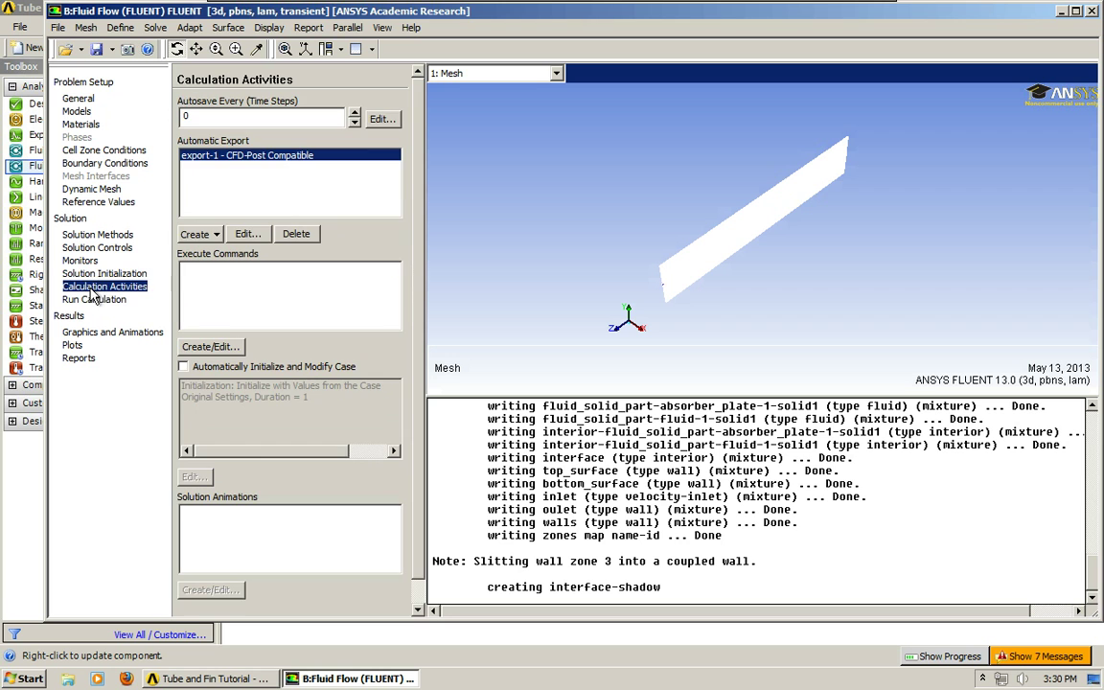
{"action": "left_click", "coordinate": [106, 275]}
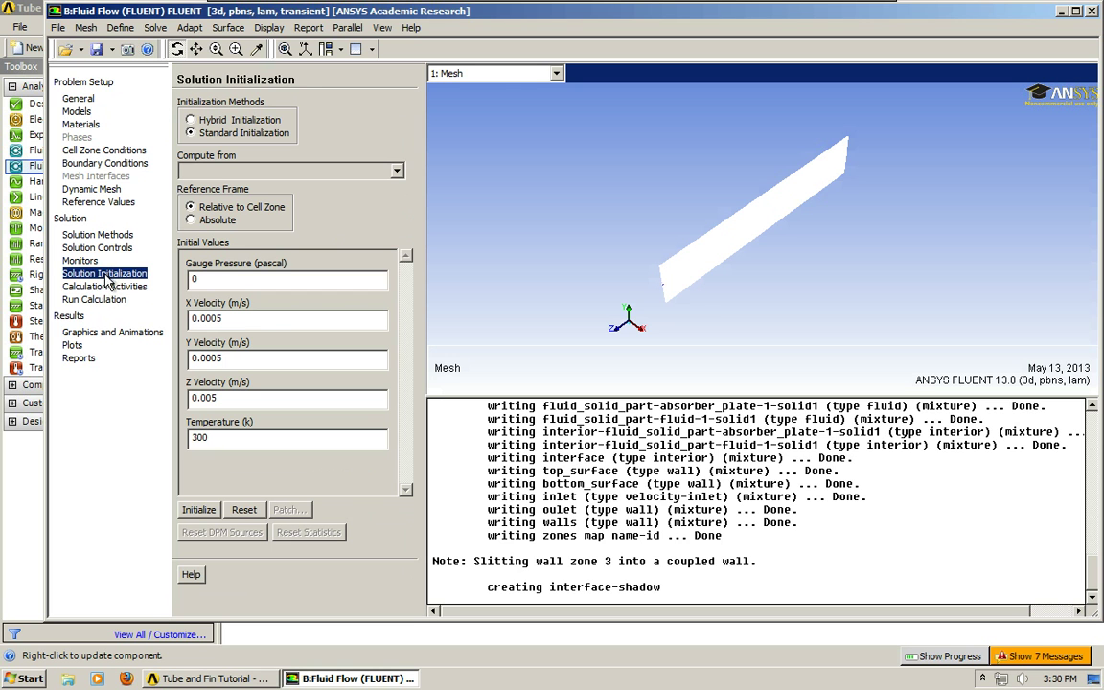
{"action": "left_click", "coordinate": [197, 509]}
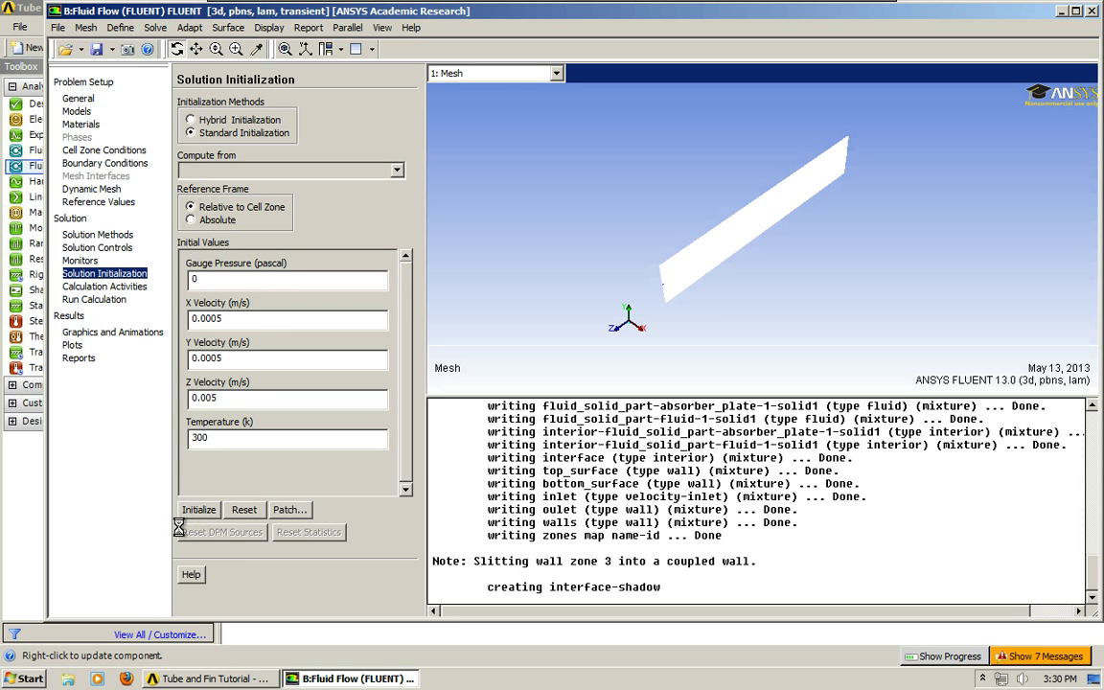
{"action": "left_click", "coordinate": [107, 286]}
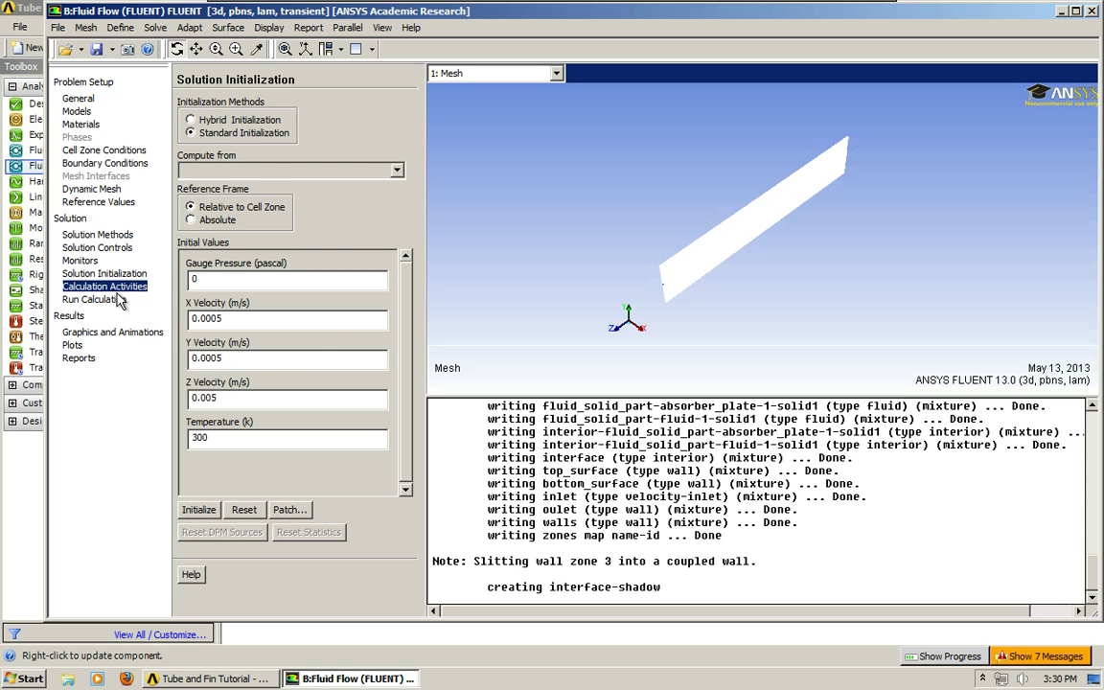
{"action": "left_click", "coordinate": [115, 299]}
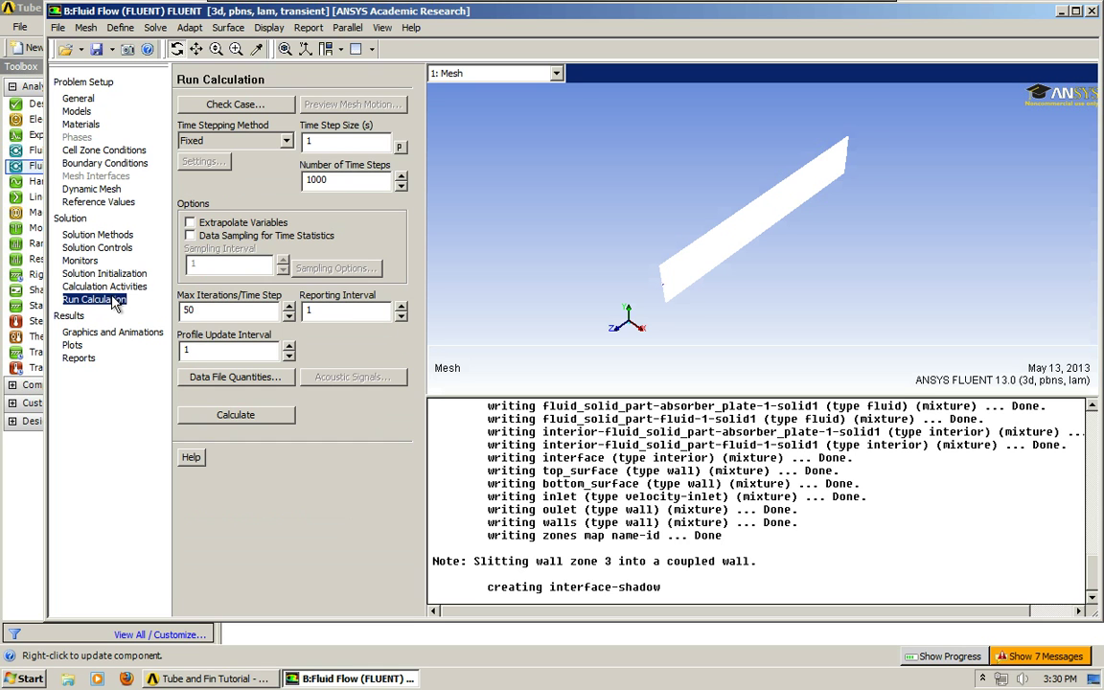
Minimize Fluent and open the Documents library in a file browser.
{"action": "left_click", "coordinate": [1062, 11]}
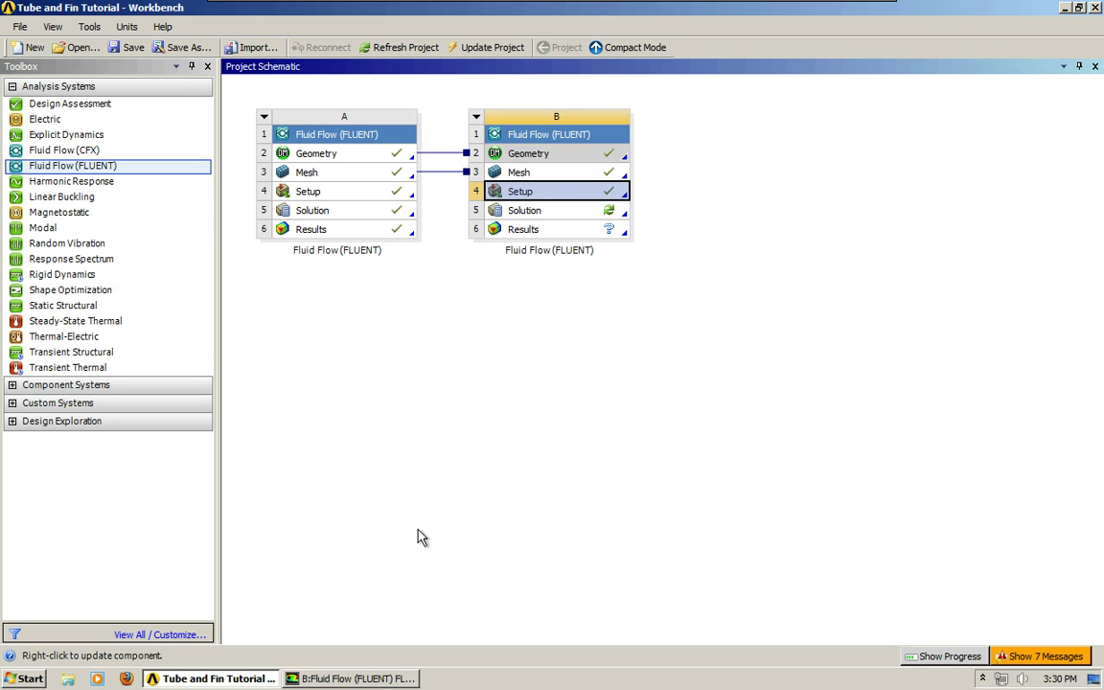
{"action": "left_click", "coordinate": [70, 678]}
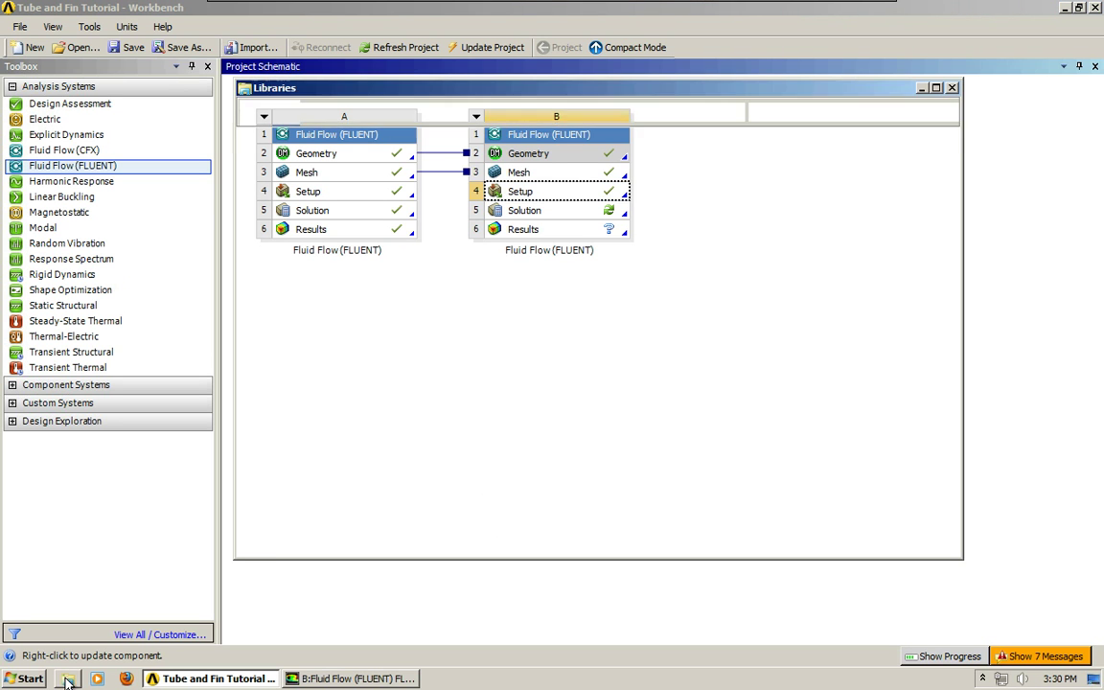
{"action": "double_click", "coordinate": [446, 241]}
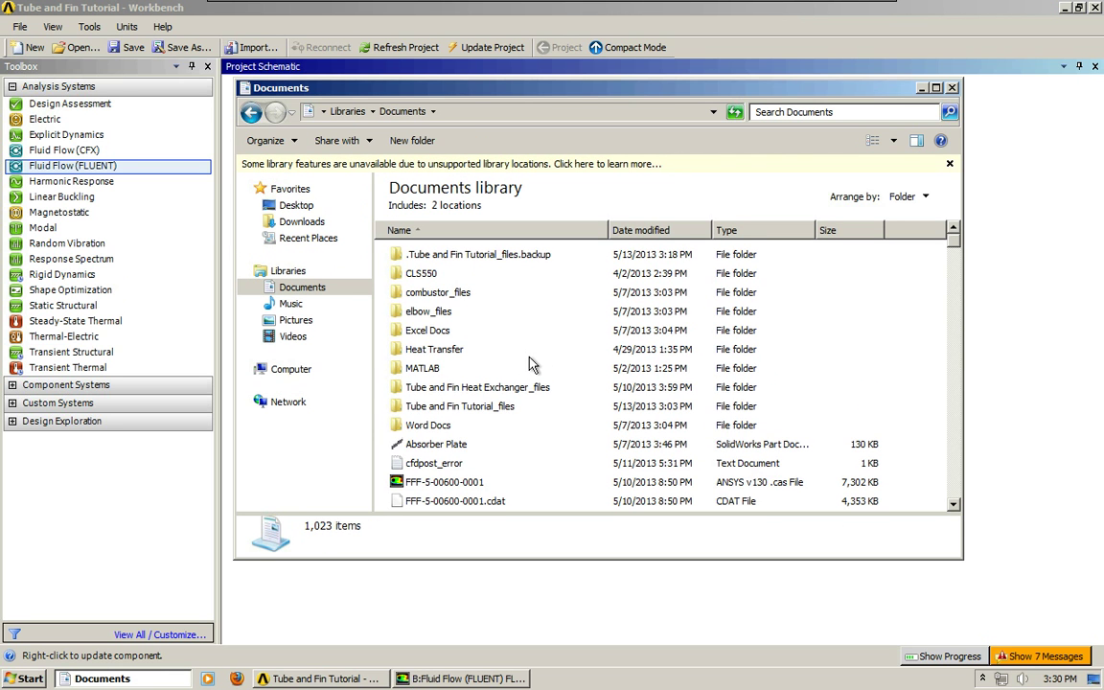
Scroll through the FFF-5-00600 result files, then close Explorer and refocus Workbench.
{"action": "scroll", "coordinate": [527, 361], "scroll_direction": "down", "scroll_amount": 3}
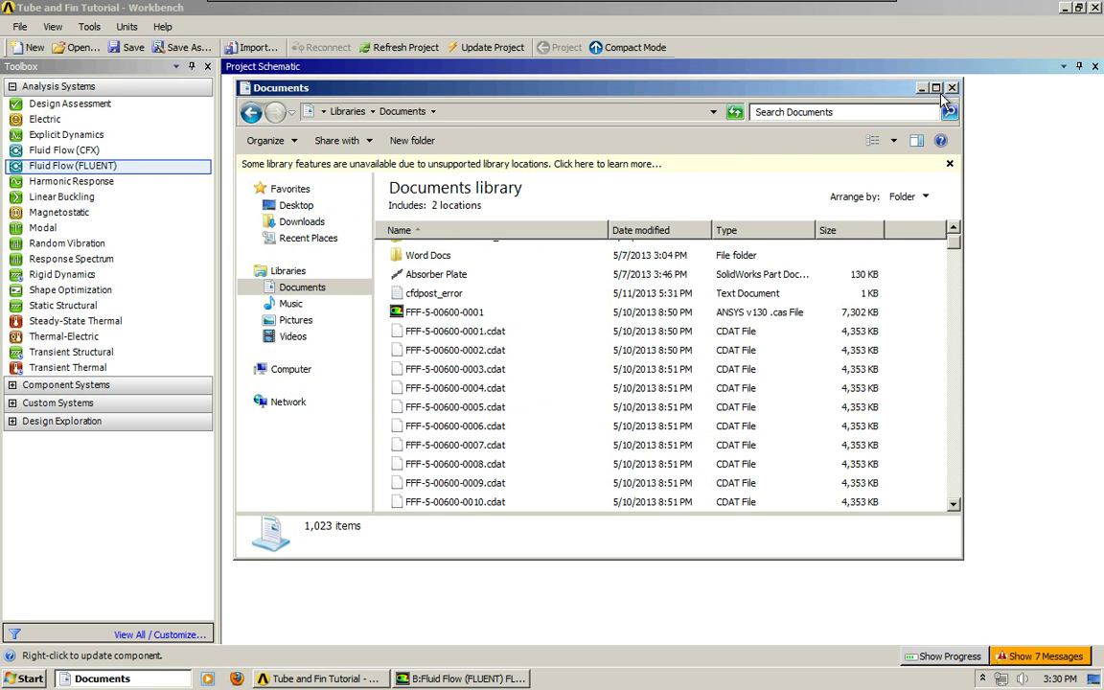
{"action": "scroll", "coordinate": [494, 331], "scroll_direction": "down", "scroll_amount": 1}
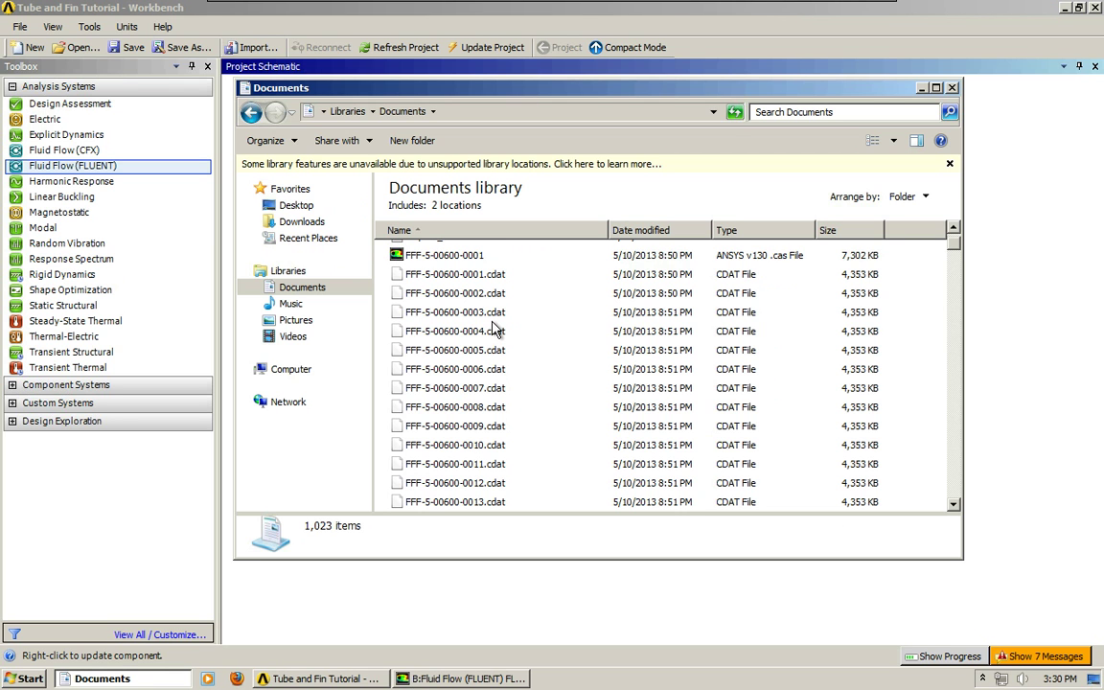
{"action": "scroll", "coordinate": [494, 329], "scroll_direction": "down", "scroll_amount": 14}
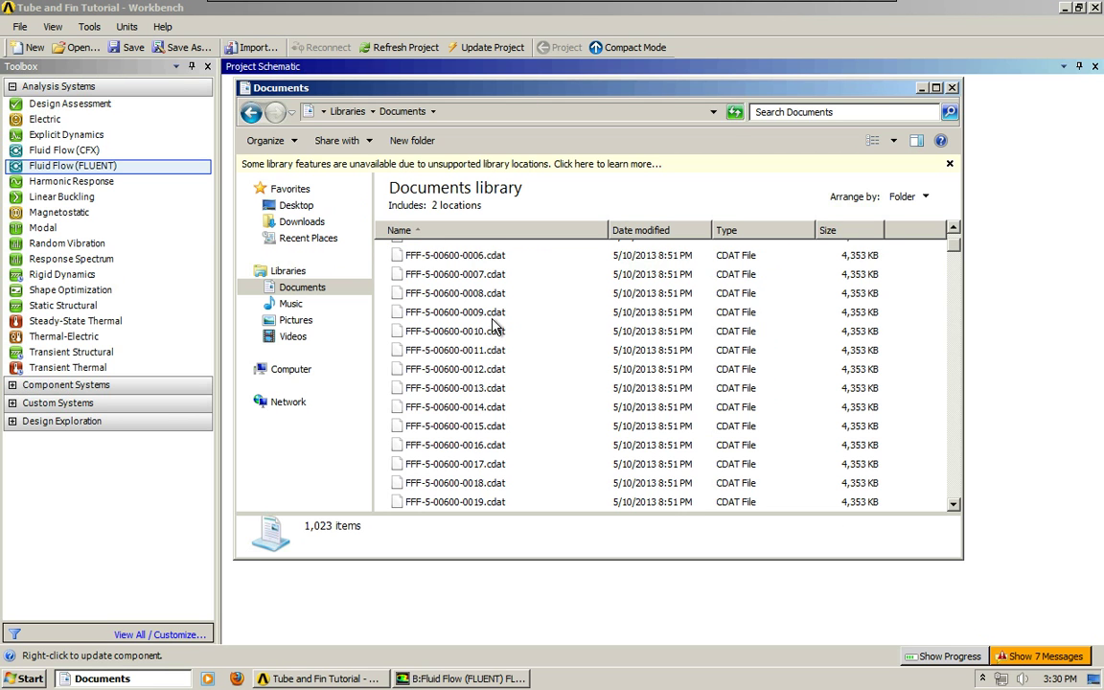
{"action": "scroll", "coordinate": [494, 322], "scroll_direction": "down", "scroll_amount": 12}
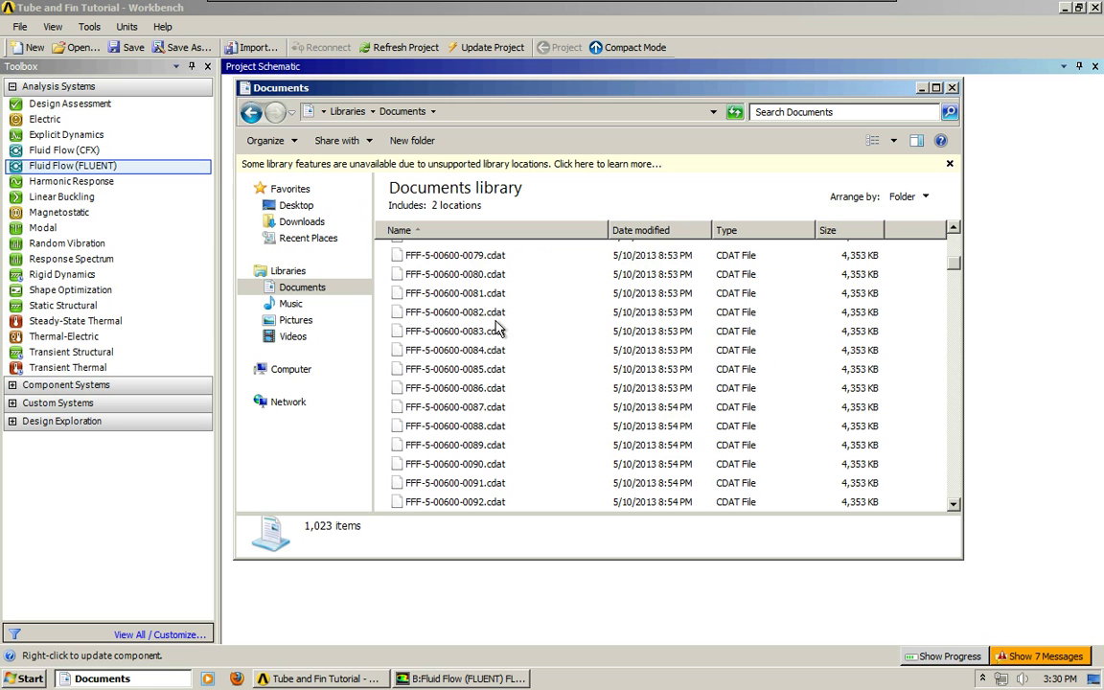
{"action": "left_click_drag", "start_coordinate": [958, 272], "coordinate": [958, 235]}
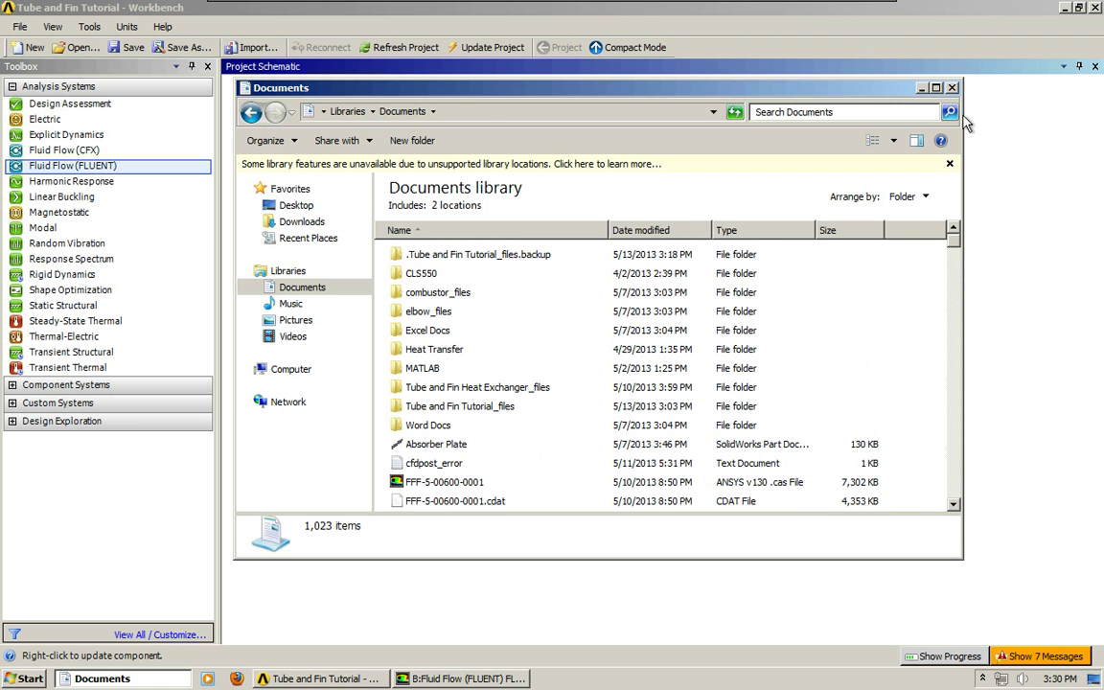
{"action": "left_click", "coordinate": [951, 87]}
{"action": "left_click", "coordinate": [667, 393]}
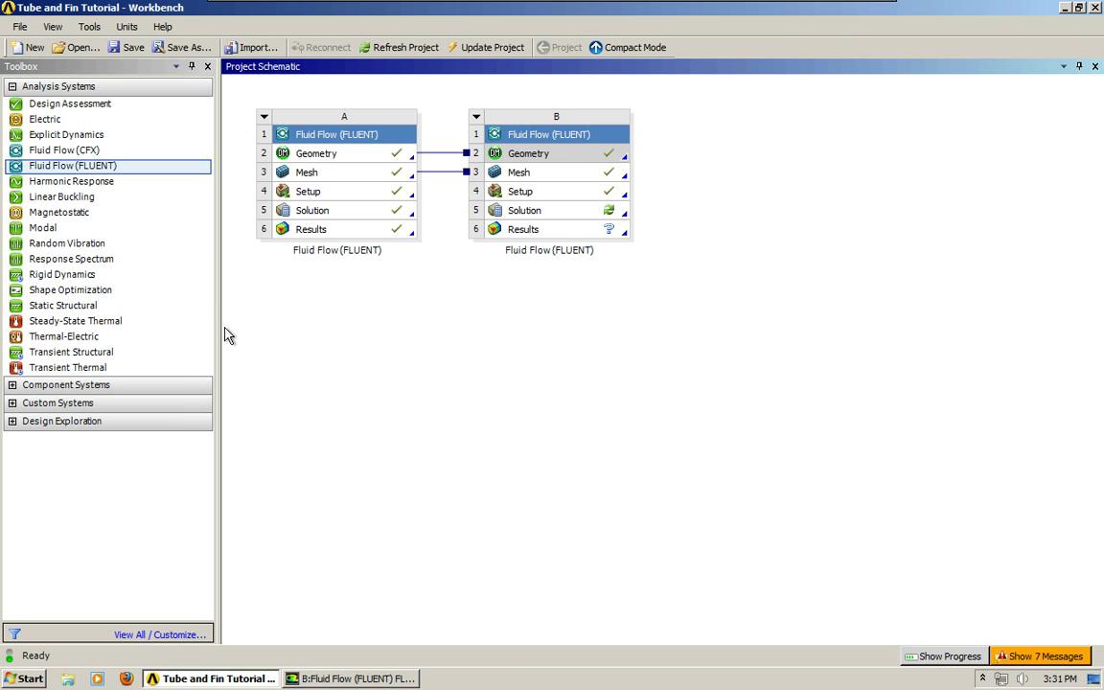
Drag a Results component system into the schematic and edit cell C2 in CFD-Post.
{"action": "left_click", "coordinate": [12, 387]}
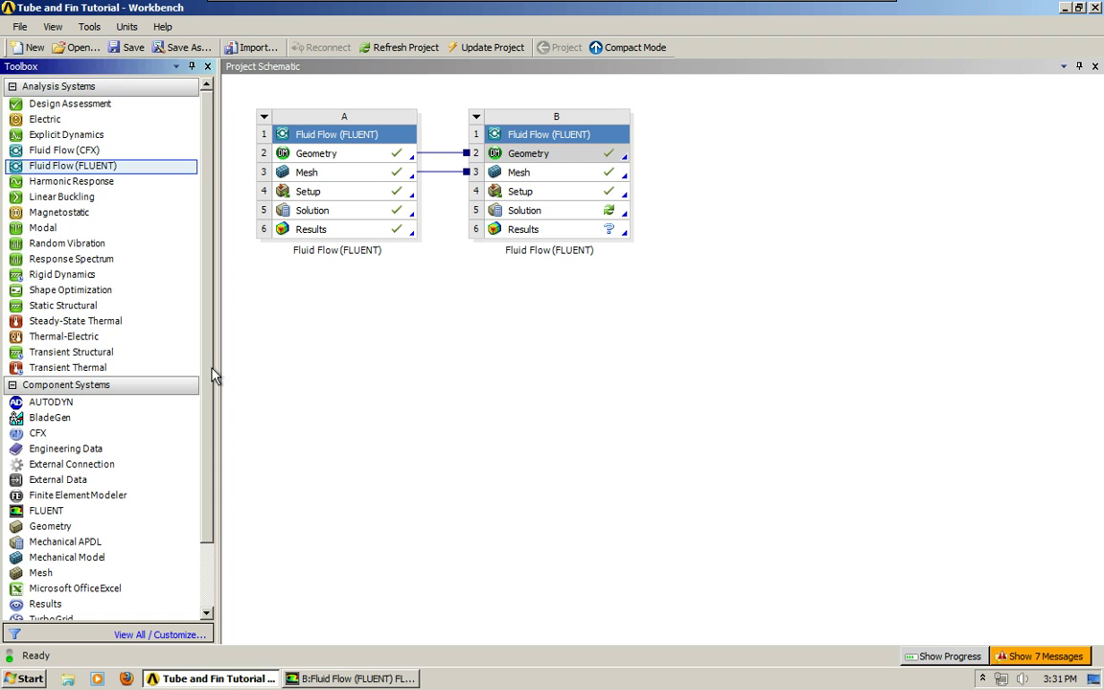
{"action": "left_click_drag", "start_coordinate": [209, 364], "coordinate": [130, 488]}
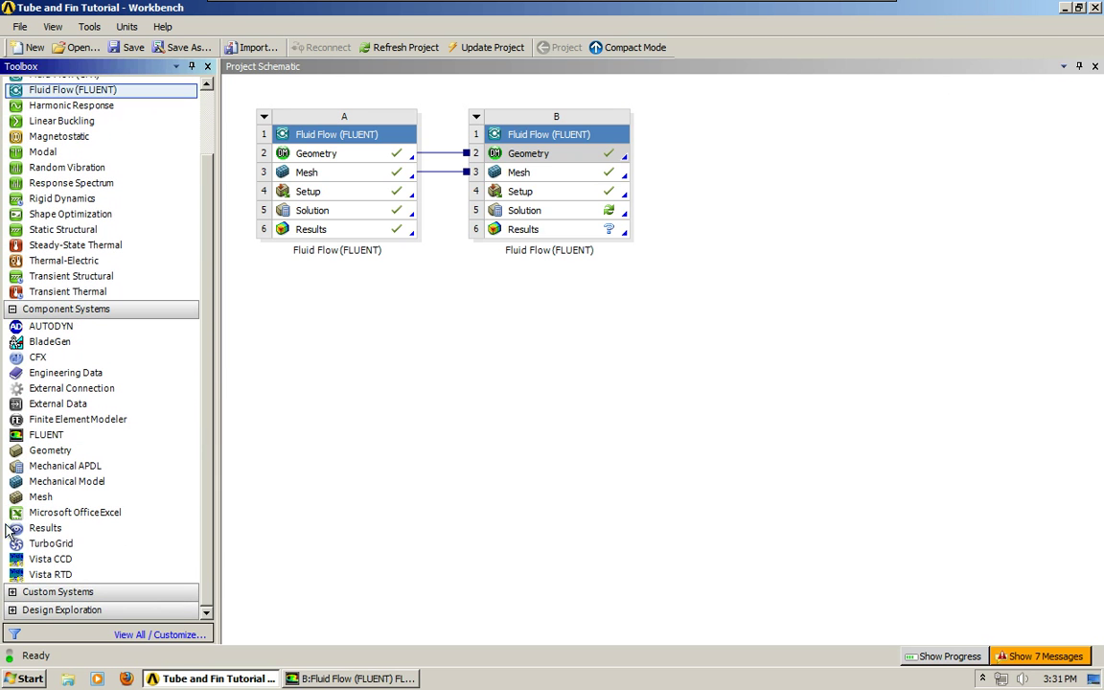
{"action": "left_click_drag", "start_coordinate": [29, 533], "coordinate": [699, 188]}
{"action": "right_click", "coordinate": [731, 155]}
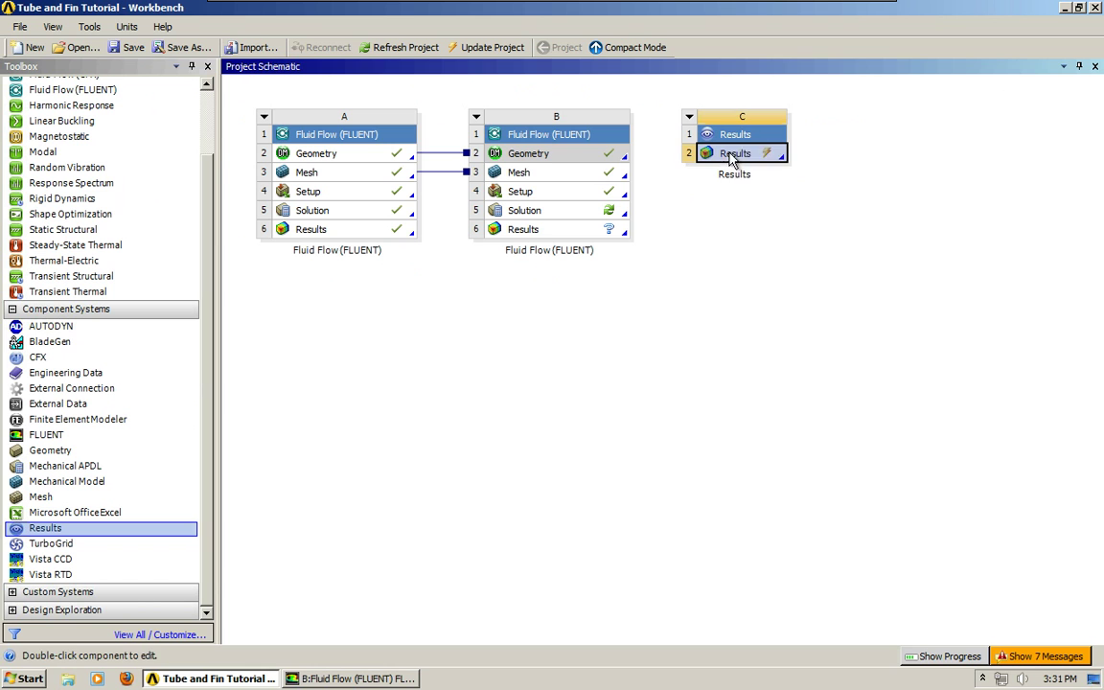
{"action": "left_click", "coordinate": [754, 165]}
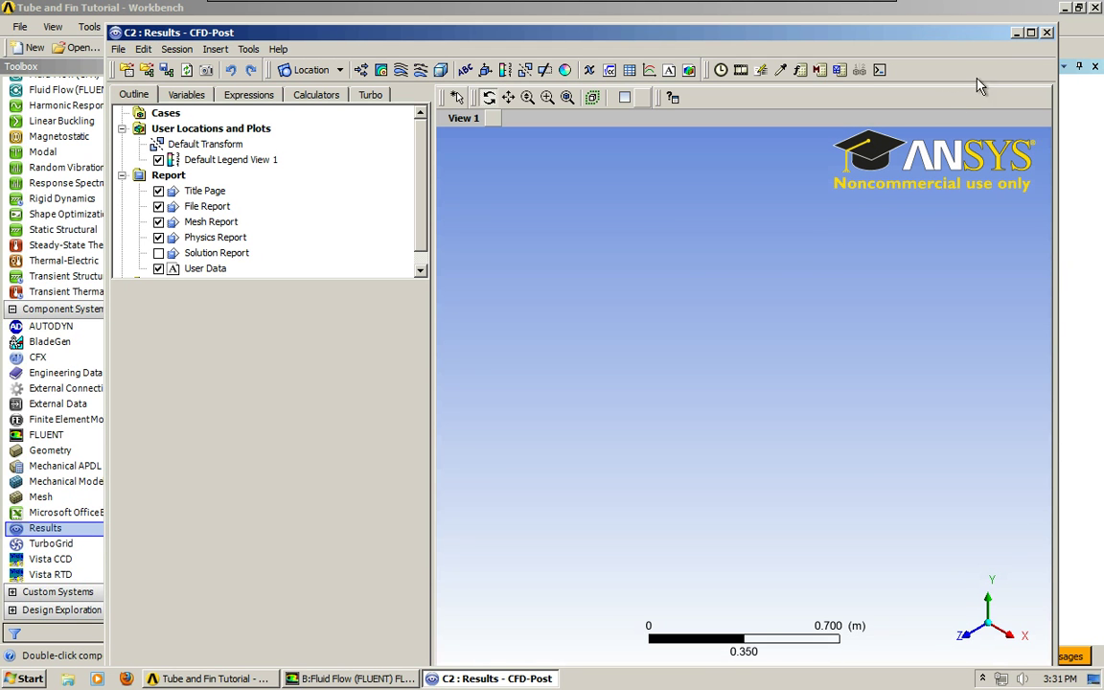
Maximize CFD-Post and resize the Outline pane so Display Properties and Defaults show.
{"action": "left_click", "coordinate": [1030, 33]}
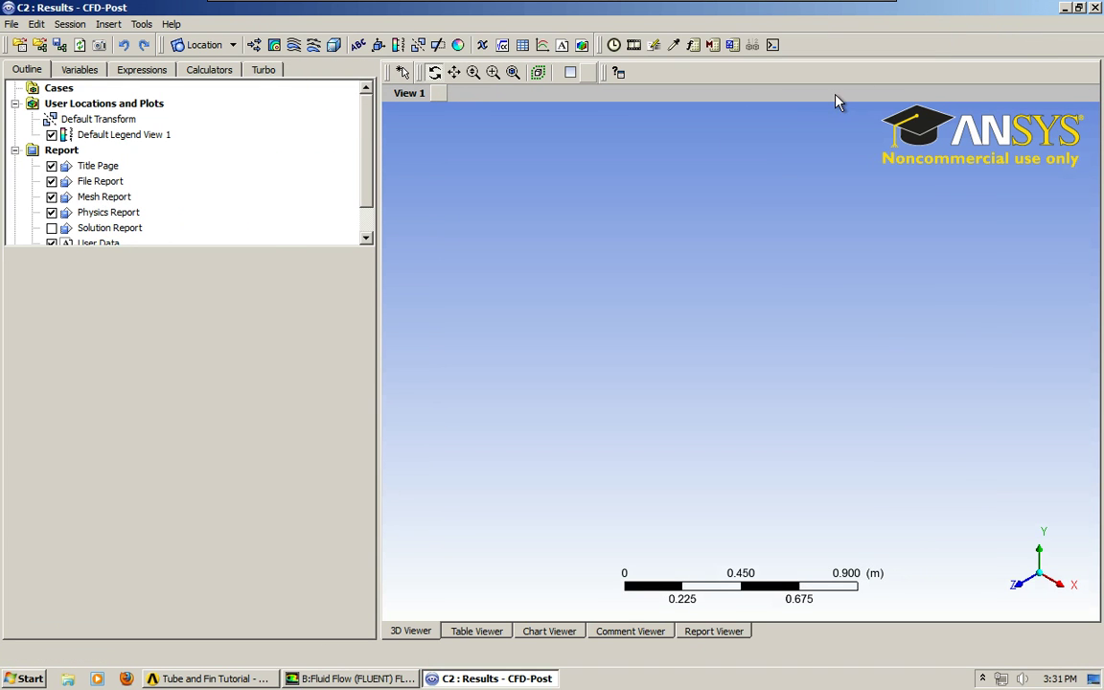
{"action": "left_click_drag", "start_coordinate": [279, 246], "coordinate": [261, 358]}
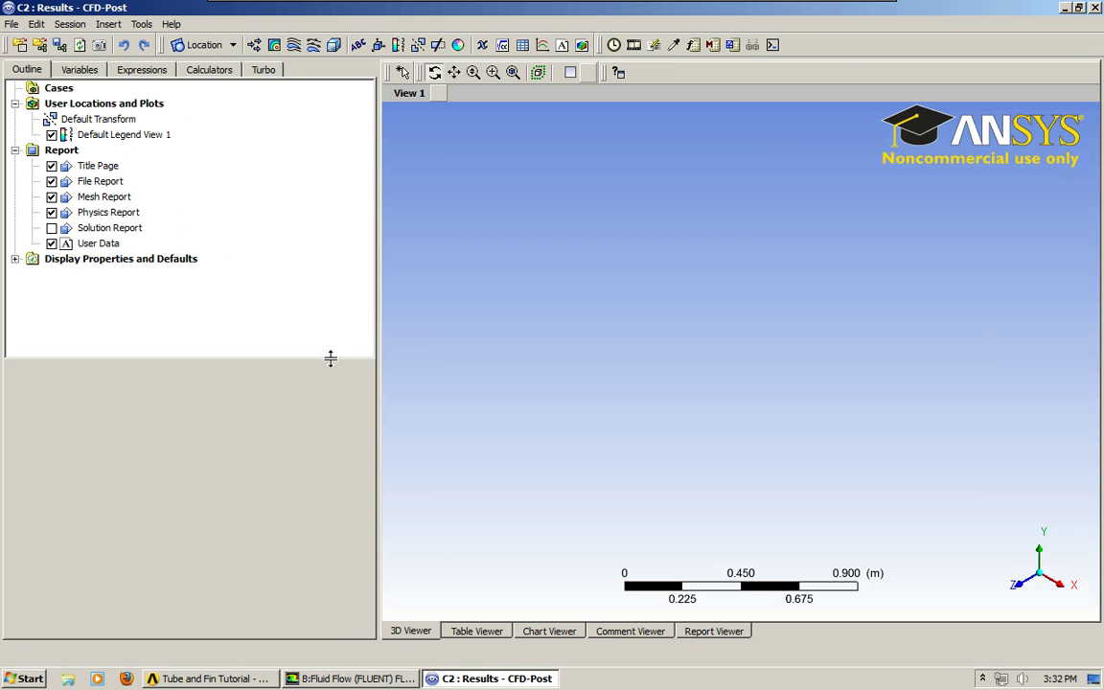
{"action": "left_click_drag", "start_coordinate": [330, 358], "coordinate": [328, 305]}
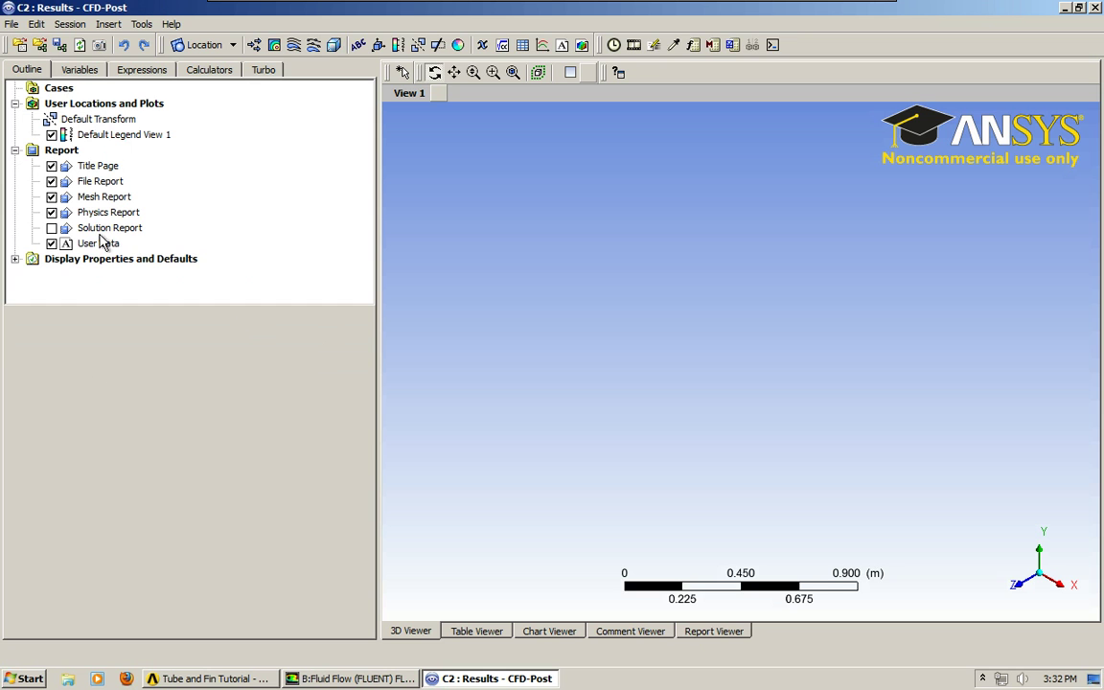
Use File > Load Results to select FFF-5-00600-0001.cas.
{"action": "left_click", "coordinate": [11, 24]}
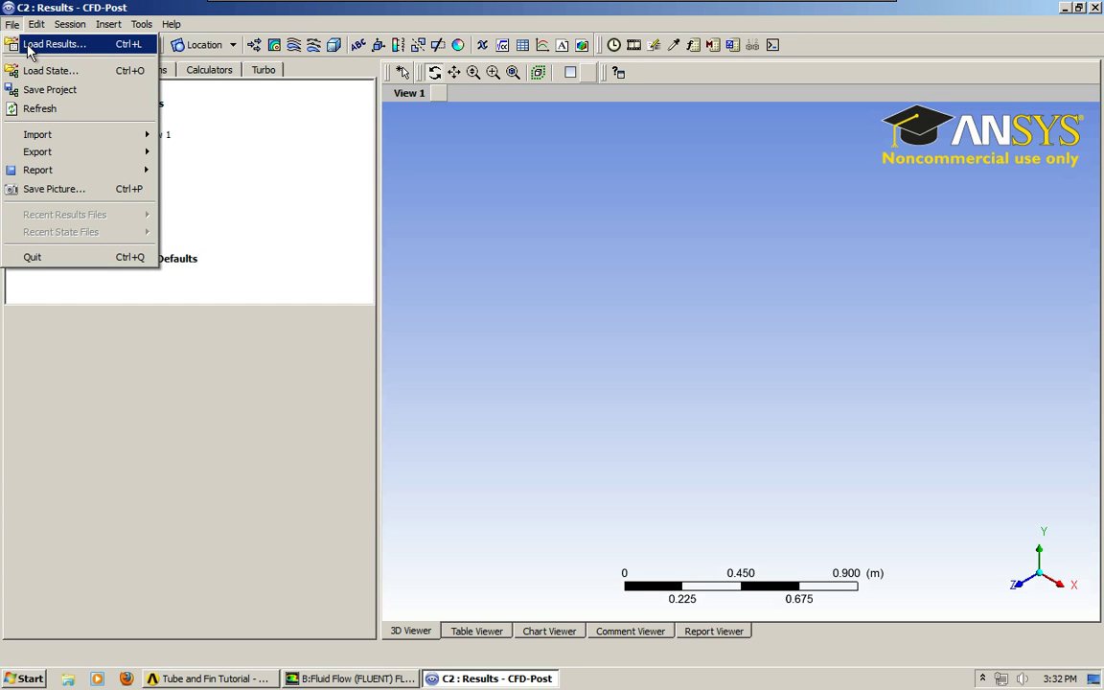
{"action": "left_click", "coordinate": [30, 45]}
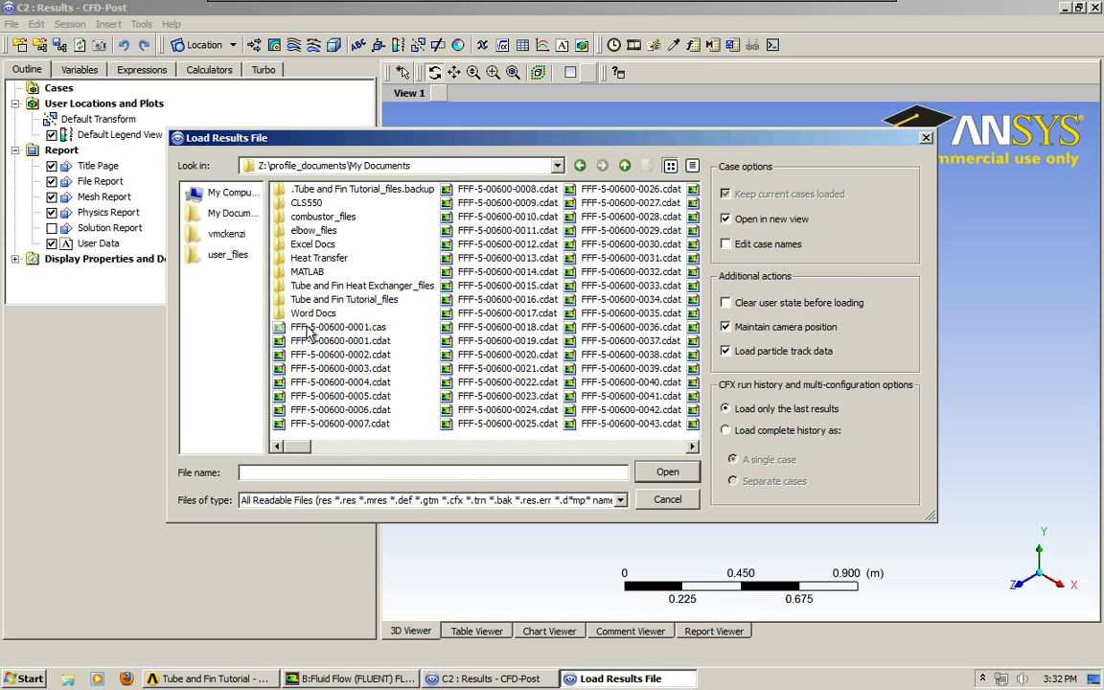
{"action": "left_click", "coordinate": [309, 327]}
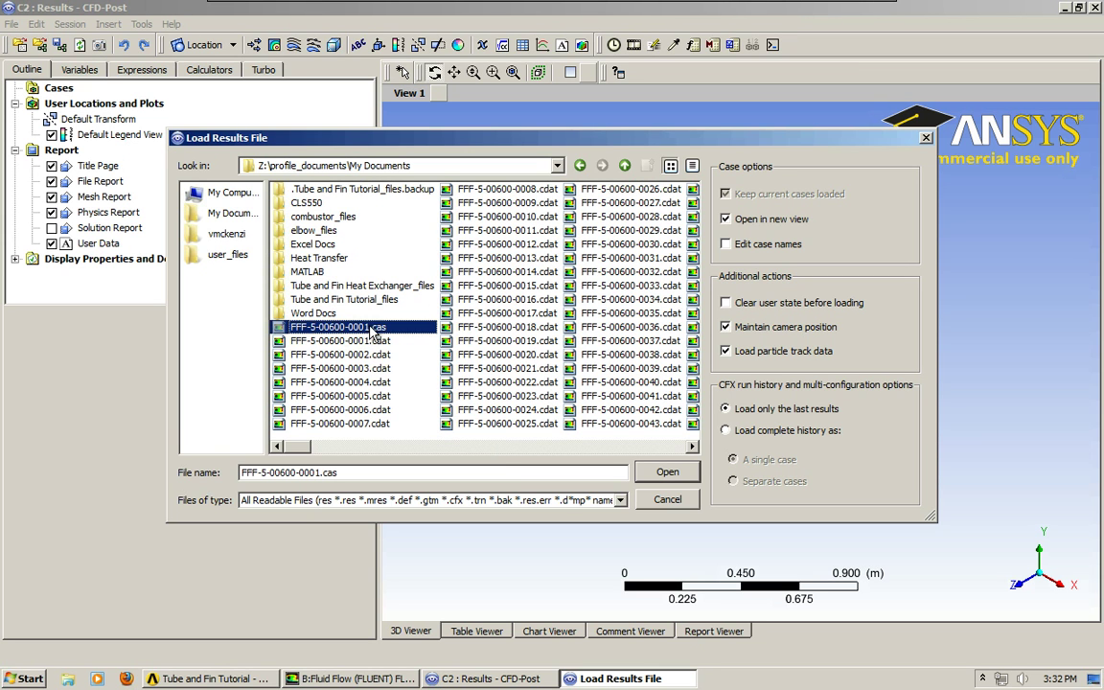